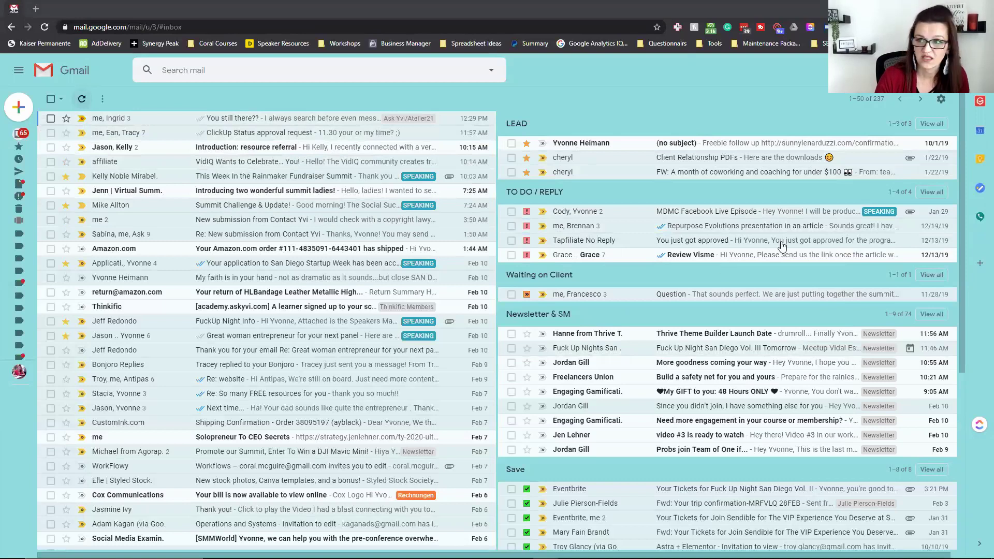
Step: Open Gmail's full settings at the Labels tab and scroll through the existing labels
{"action": "left_click", "coordinate": [941, 98]}
{"action": "left_click", "coordinate": [896, 161]}
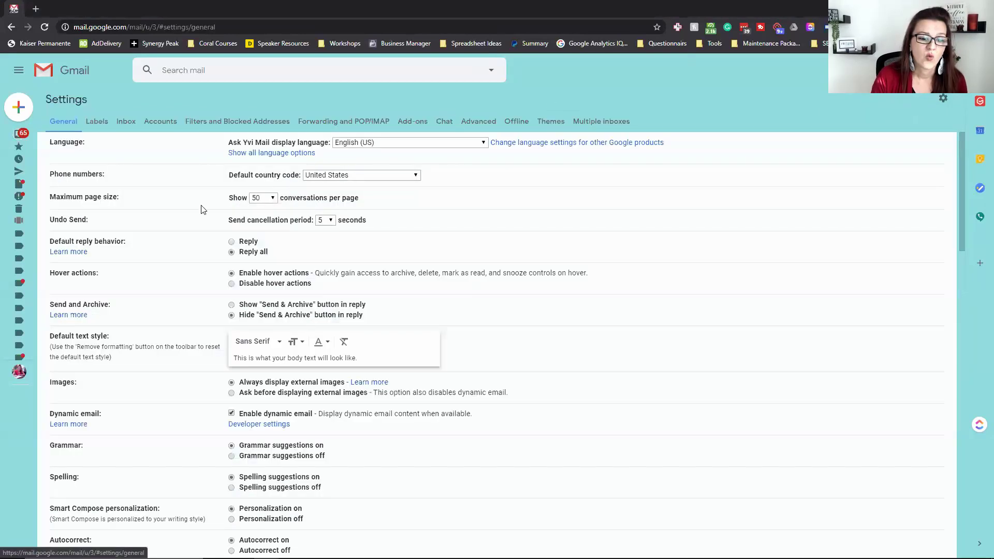
{"action": "left_click", "coordinate": [103, 123]}
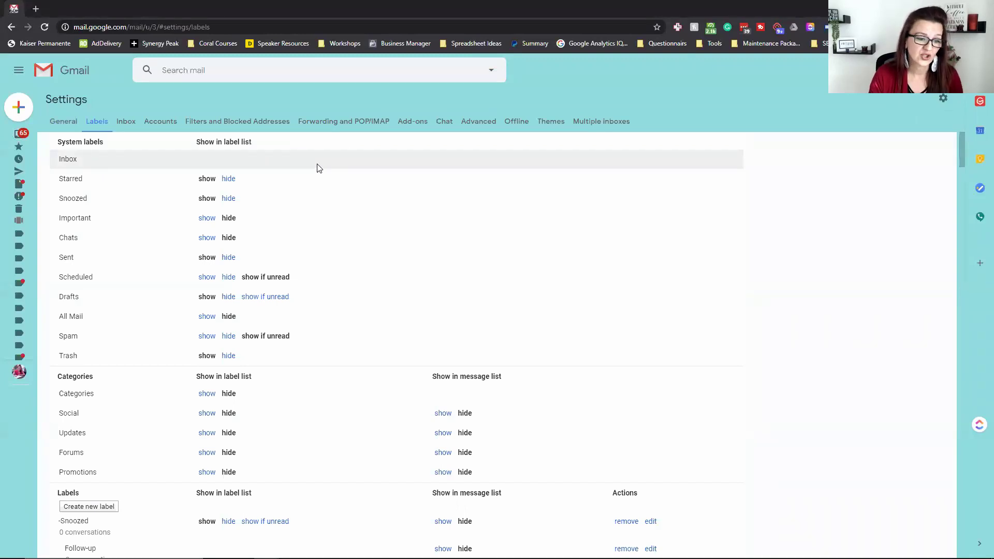
{"action": "scroll", "coordinate": [318, 169], "scroll_direction": "down", "scroll_amount": 1}
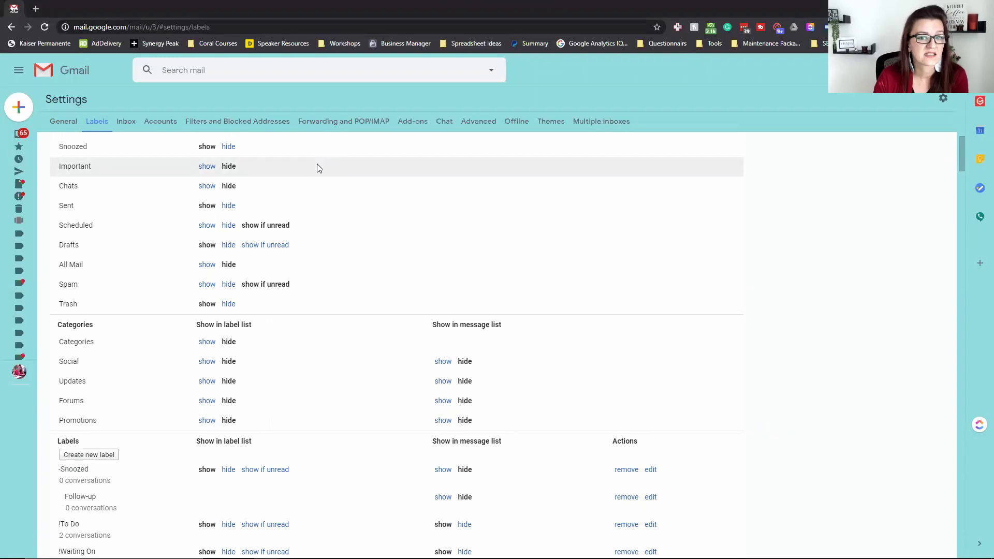
{"action": "scroll", "coordinate": [318, 167], "scroll_direction": "down", "scroll_amount": 3}
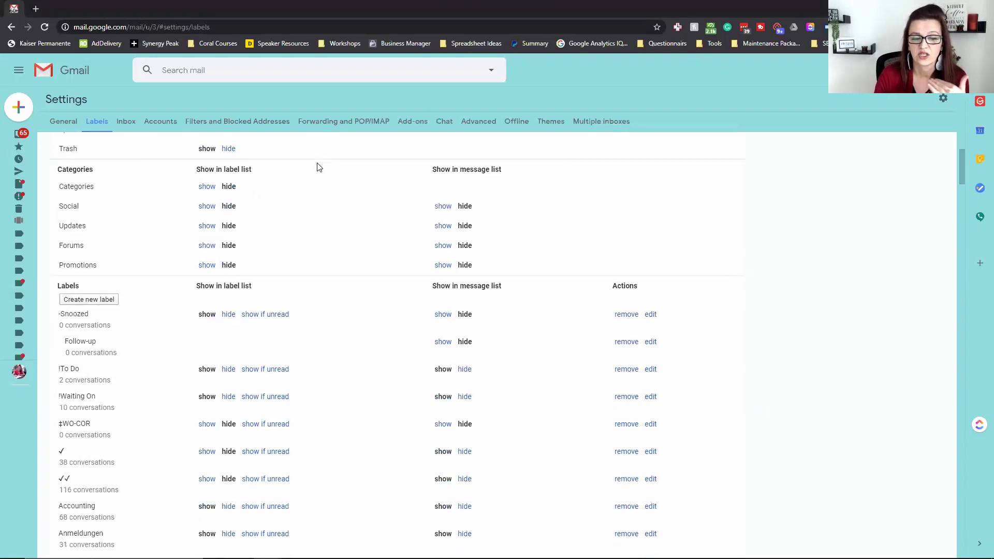
{"action": "scroll", "coordinate": [318, 167], "scroll_direction": "down", "scroll_amount": 9}
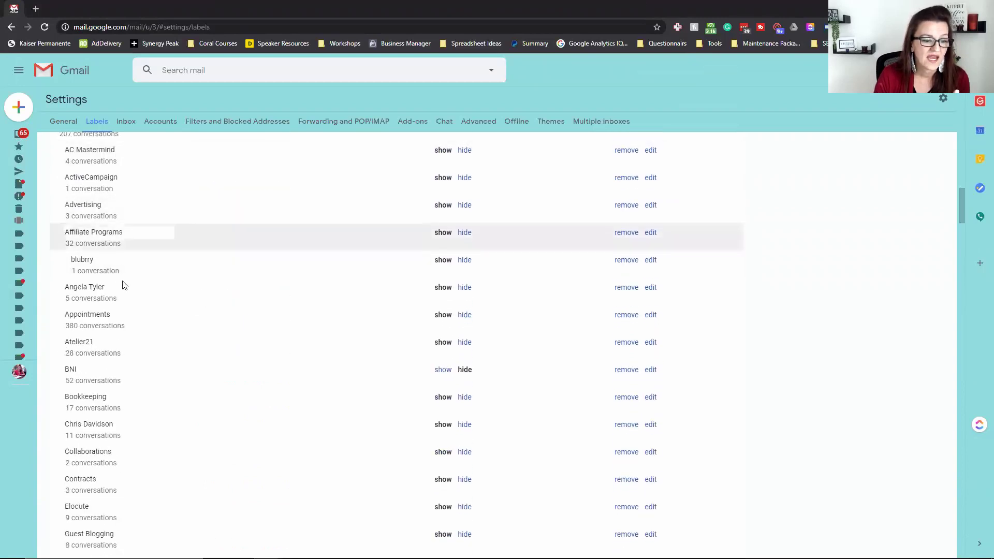
{"action": "scroll", "coordinate": [123, 396], "scroll_direction": "down", "scroll_amount": 6}
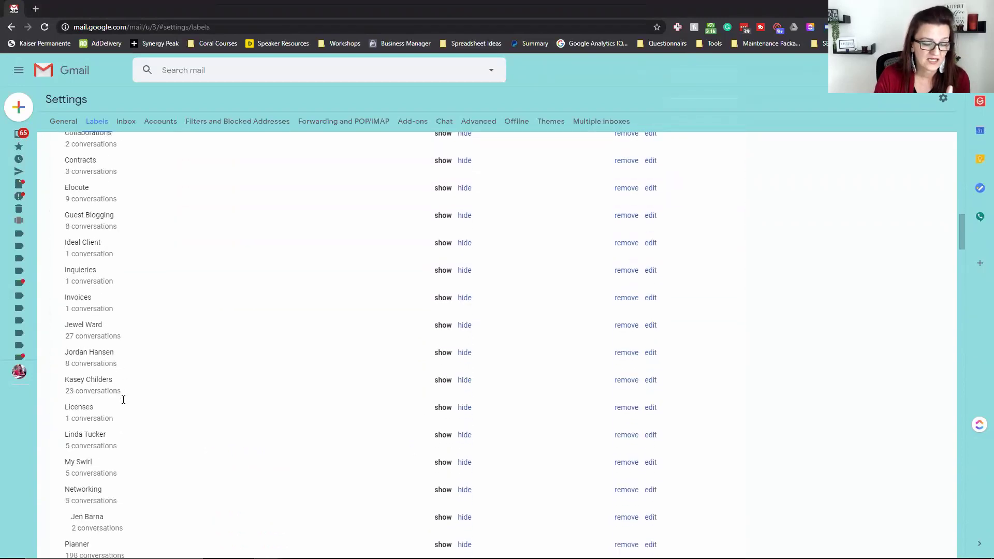
{"action": "scroll", "coordinate": [123, 400], "scroll_direction": "up", "scroll_amount": 9}
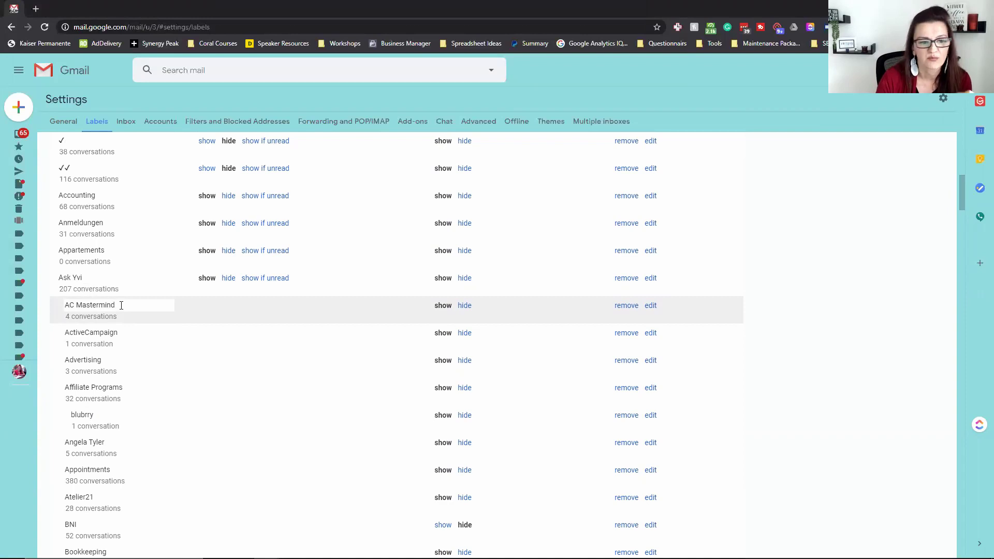
{"action": "scroll", "coordinate": [122, 308], "scroll_direction": "up", "scroll_amount": 2}
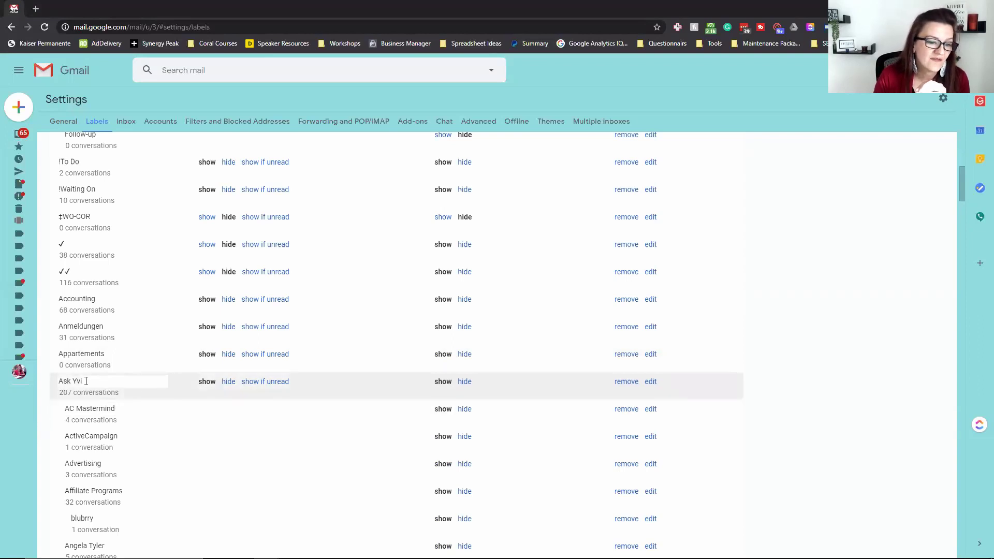
Step: Back in the inbox, start a filter for messages like the 'You still there??' email
{"action": "left_click", "coordinate": [52, 74]}
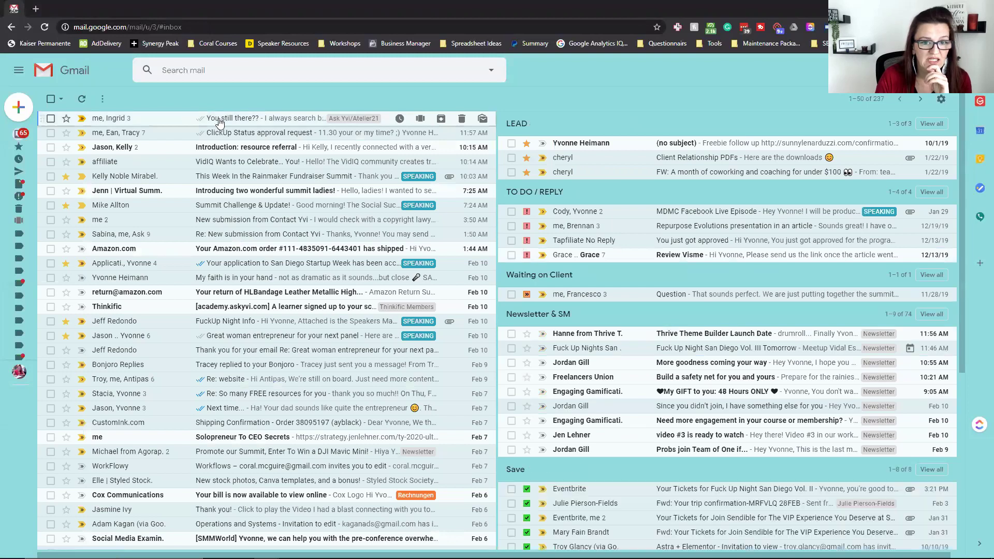
{"action": "left_click", "coordinate": [222, 119]}
{"action": "left_click", "coordinate": [284, 99]}
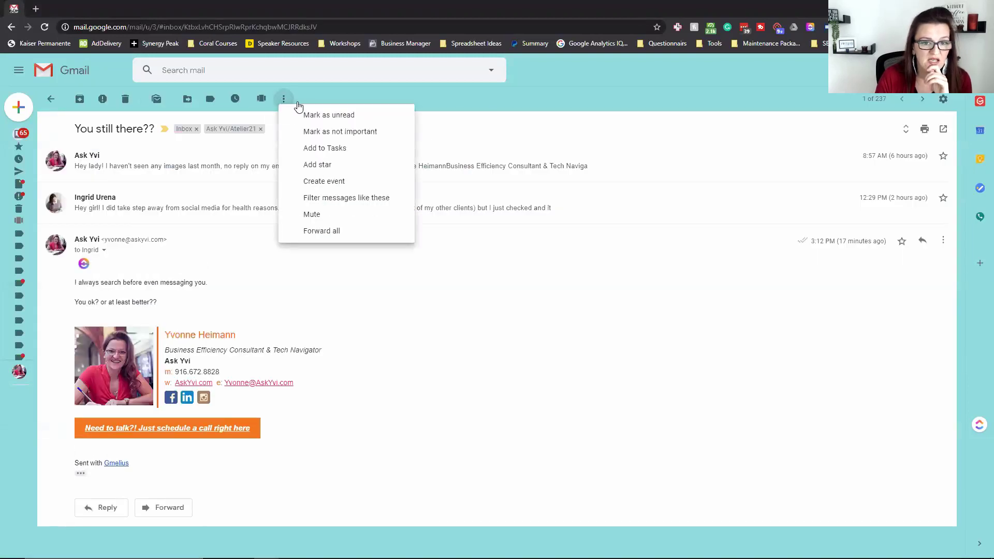
{"action": "left_click", "coordinate": [333, 202]}
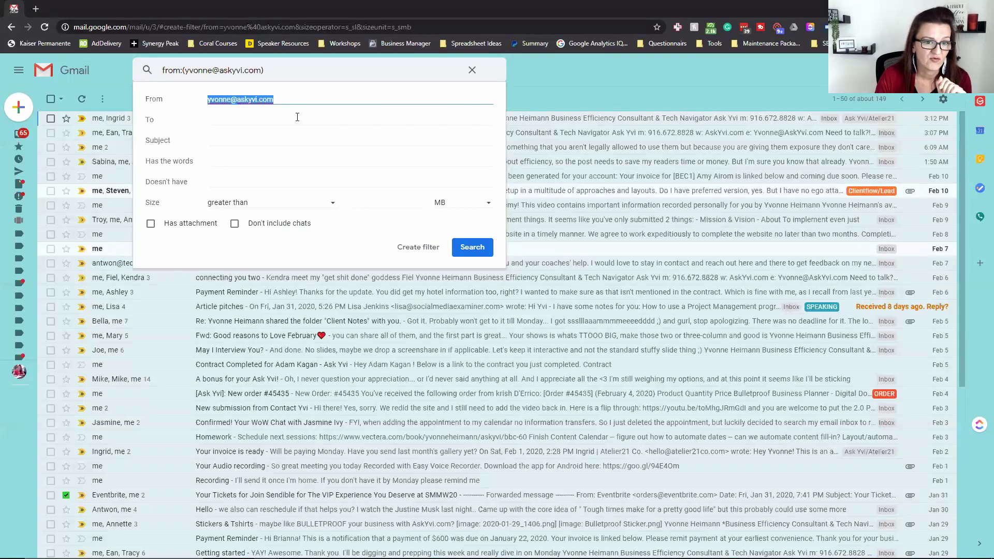
Step: Continue to the filter actions, enable Apply the label and browse the label list
{"action": "left_click", "coordinate": [419, 248]}
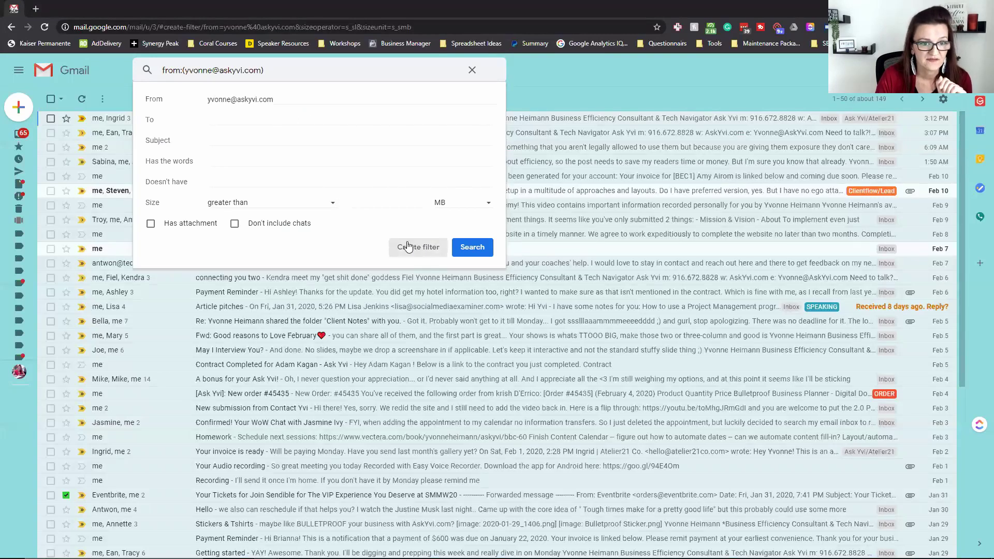
{"action": "left_click", "coordinate": [150, 178]}
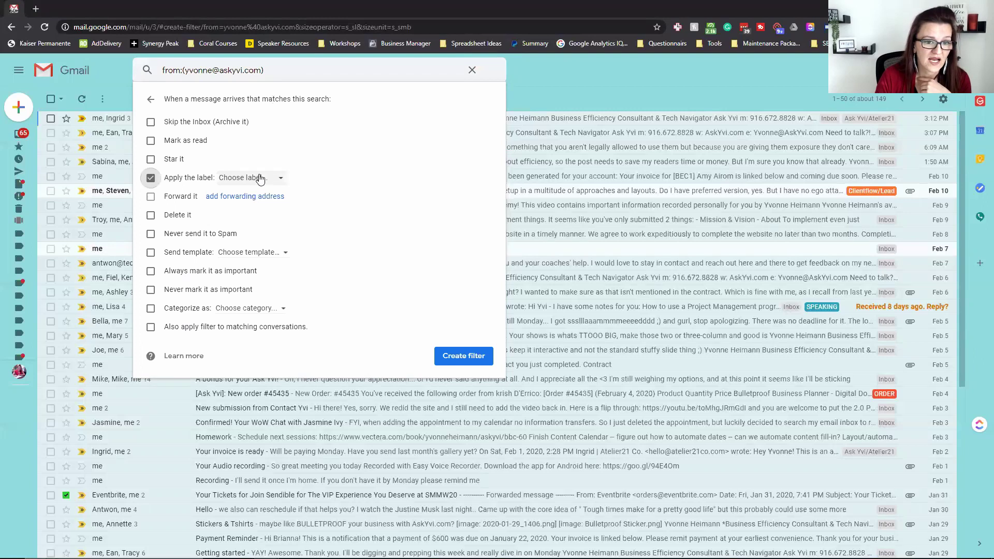
{"action": "left_click", "coordinate": [258, 177]}
{"action": "scroll", "coordinate": [300, 300], "scroll_direction": "down", "scroll_amount": 8}
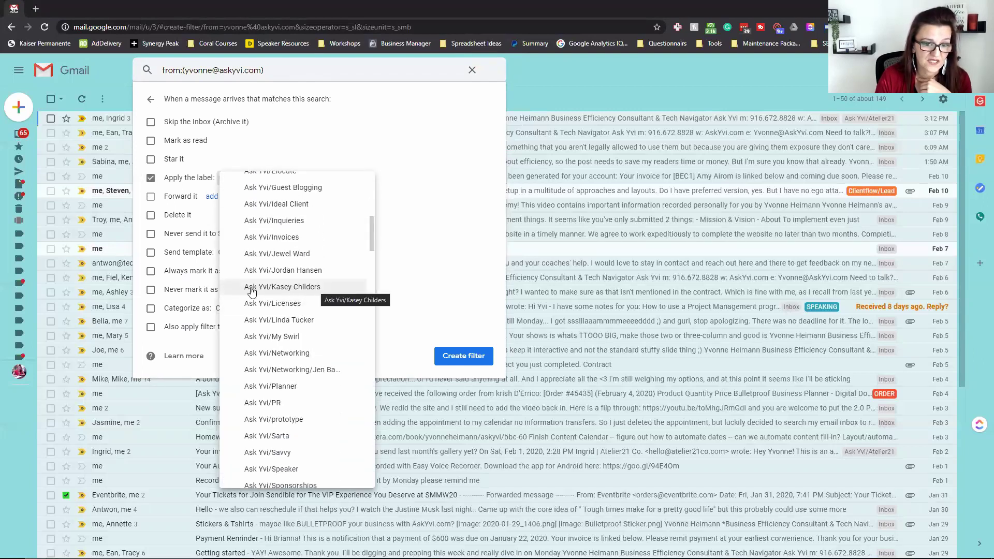
{"action": "scroll", "coordinate": [251, 290], "scroll_direction": "up", "scroll_amount": 3}
{"action": "scroll", "coordinate": [264, 230], "scroll_direction": "up", "scroll_amount": 6}
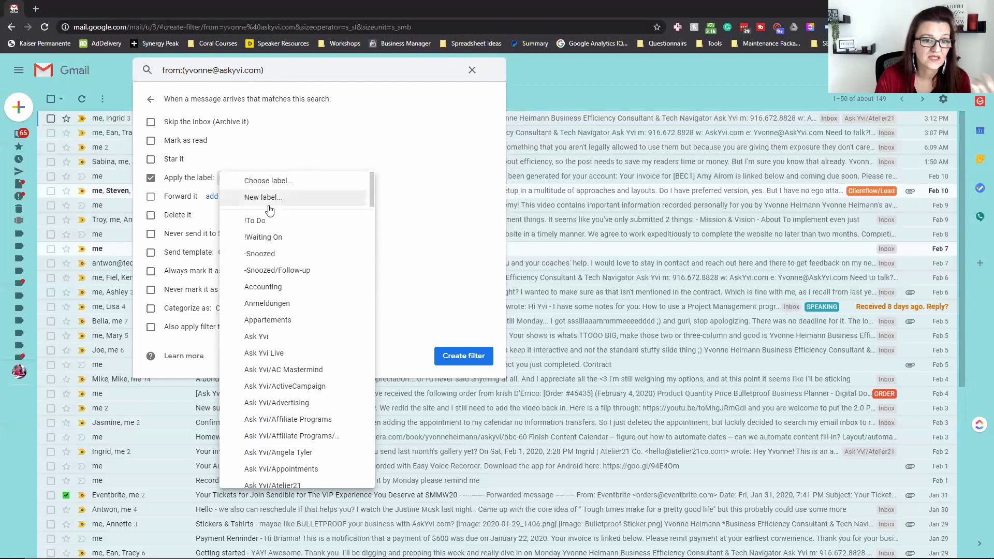
Step: Draft a new label 'Client xy' nested under a parent label, then close it without creating it
{"action": "left_click", "coordinate": [265, 201]}
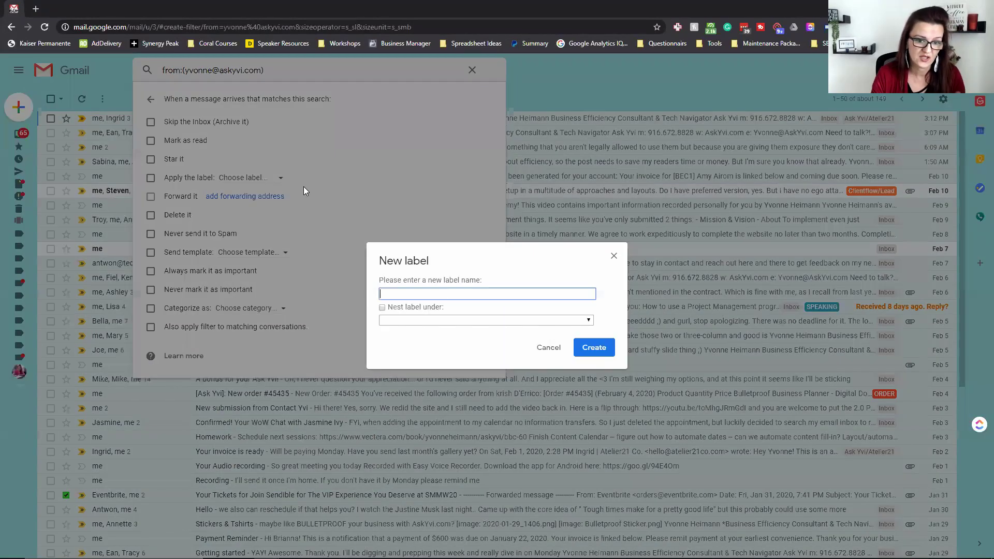
{"action": "type", "text": "Client "}
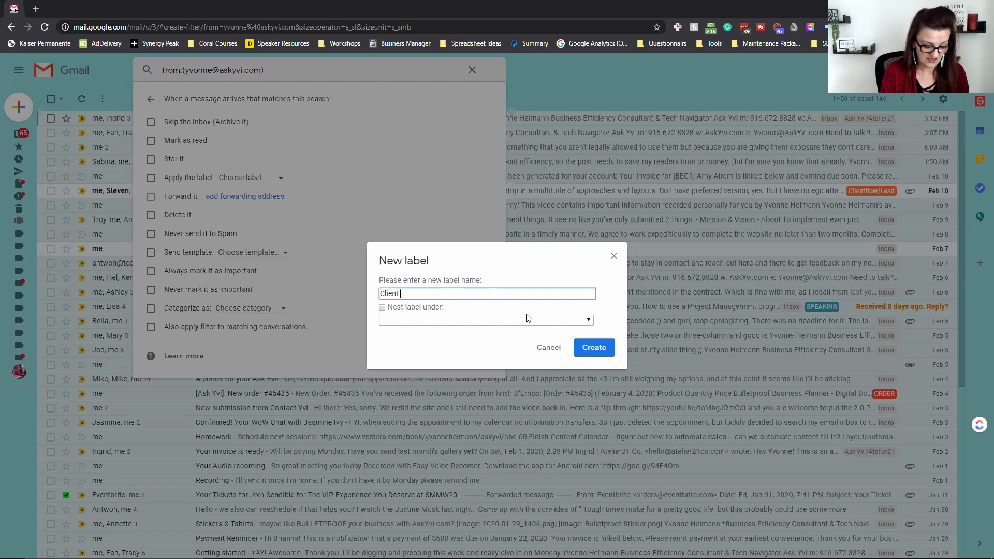
{"action": "type", "text": "xyz"}
{"action": "left_click", "coordinate": [382, 308]}
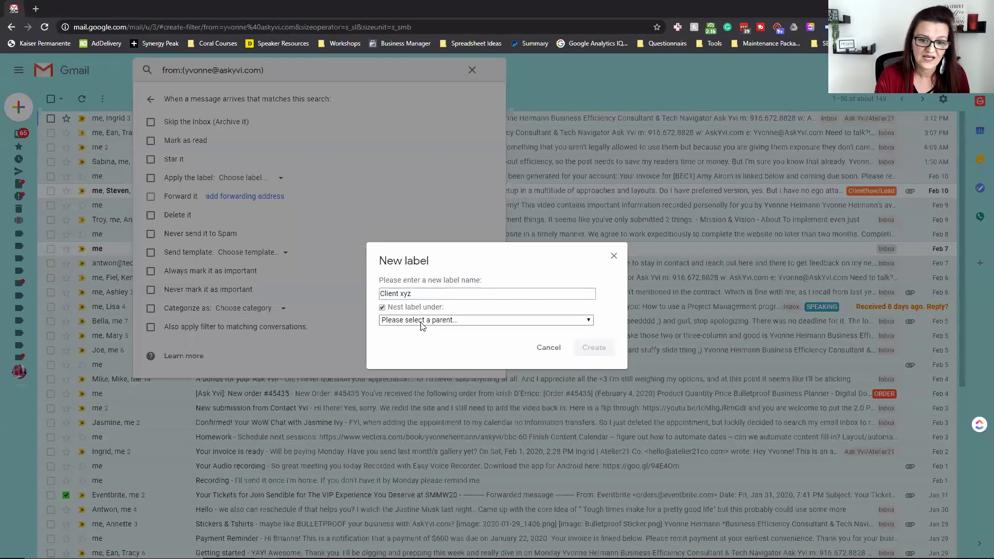
{"action": "left_click", "coordinate": [422, 324]}
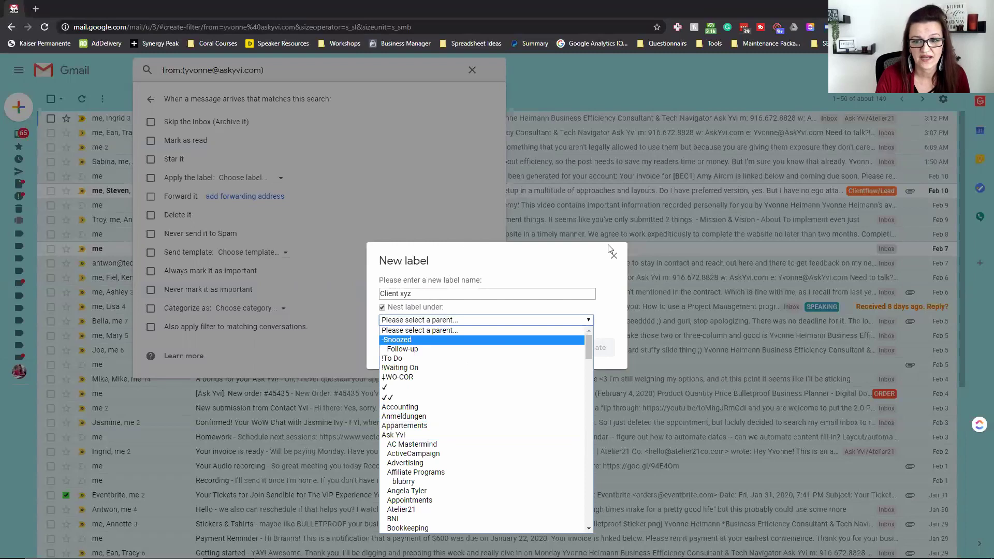
{"action": "left_click", "coordinate": [614, 260]}
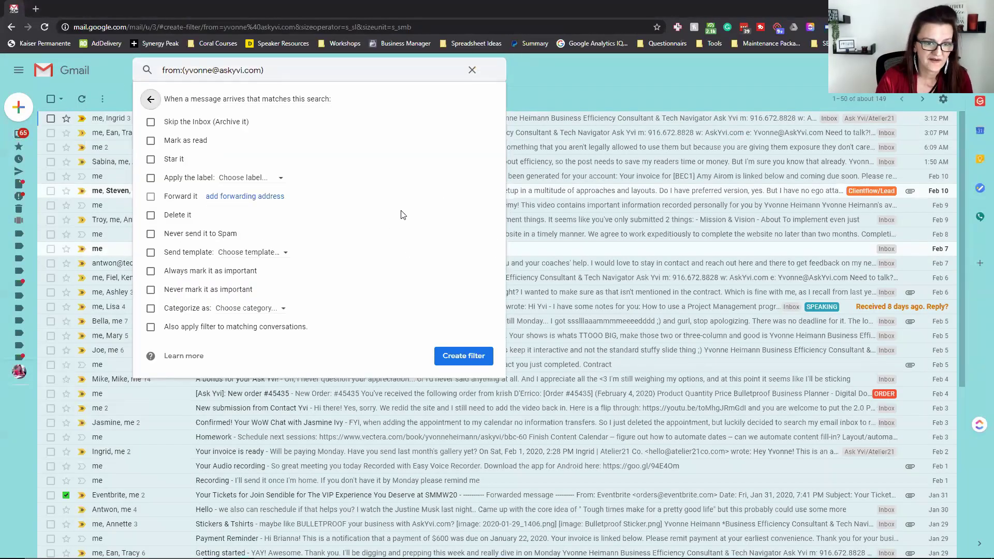
Step: Turn on Skip the Inbox (Archive it) for matching mail
{"action": "left_click", "coordinate": [150, 124]}
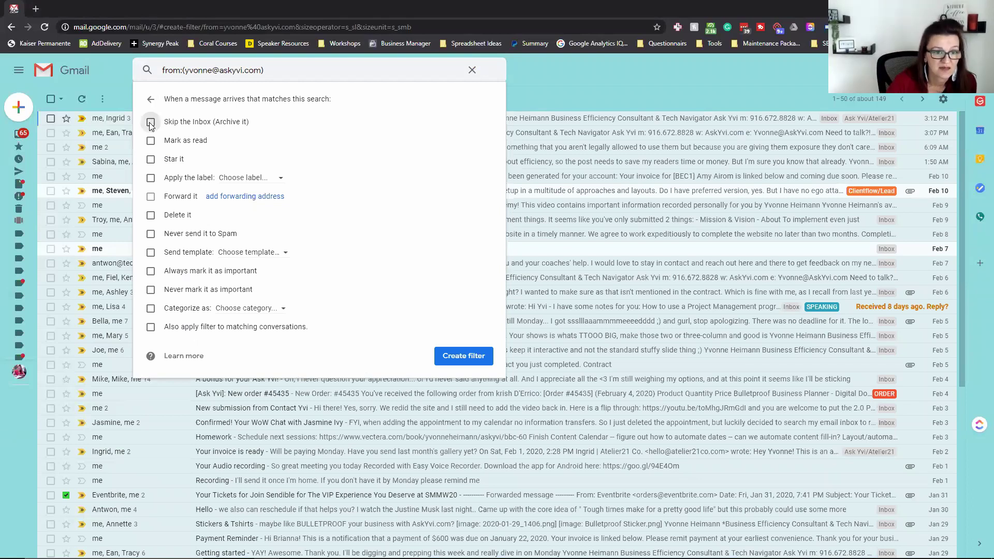
{"action": "left_click", "coordinate": [150, 124]}
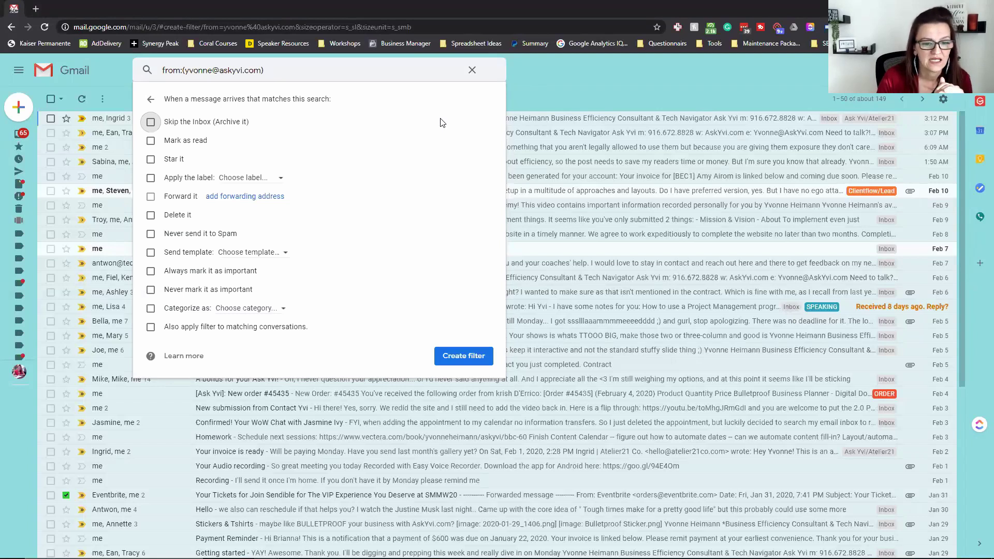
{"action": "left_click", "coordinate": [210, 120]}
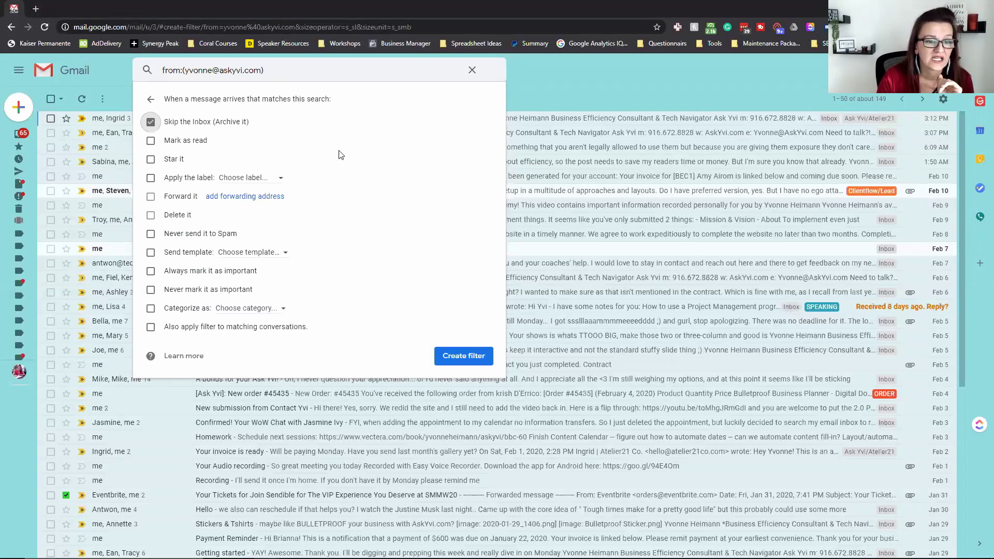
Step: Enable Apply the label and pick Newsletter from the label list
{"action": "left_click", "coordinate": [150, 178]}
{"action": "left_click", "coordinate": [267, 177]}
{"action": "scroll", "coordinate": [289, 271], "scroll_direction": "down", "scroll_amount": 3}
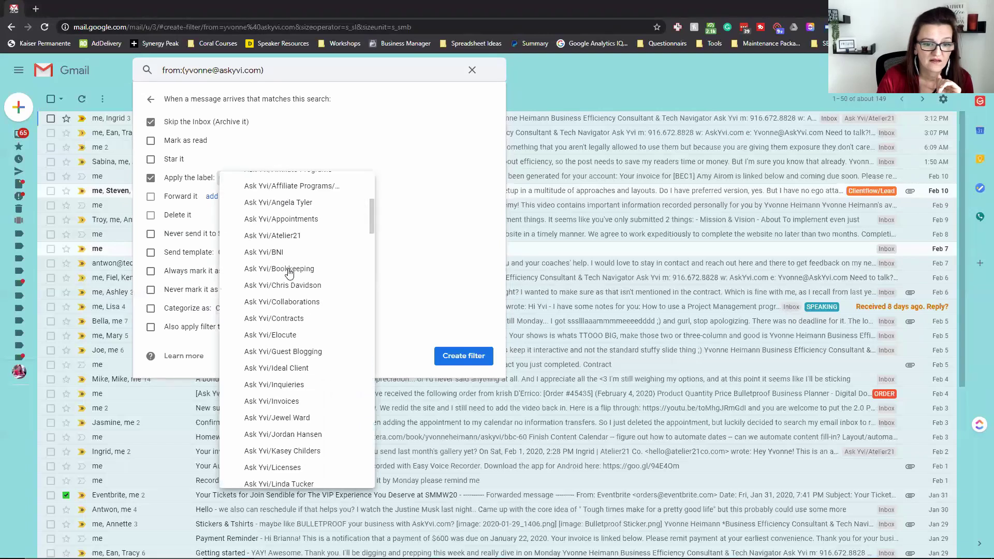
{"action": "scroll", "coordinate": [289, 272], "scroll_direction": "down", "scroll_amount": 15}
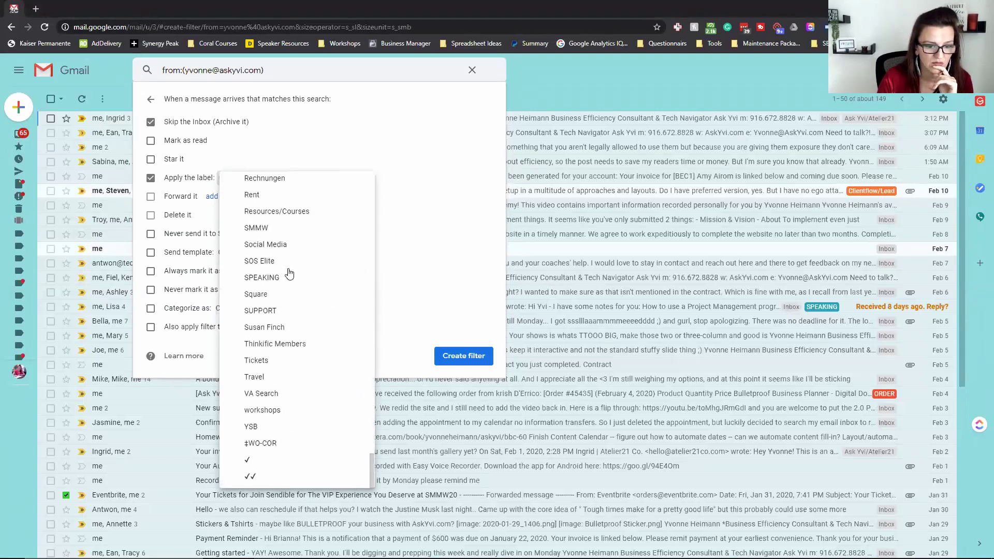
{"action": "scroll", "coordinate": [277, 305], "scroll_direction": "up", "scroll_amount": 7}
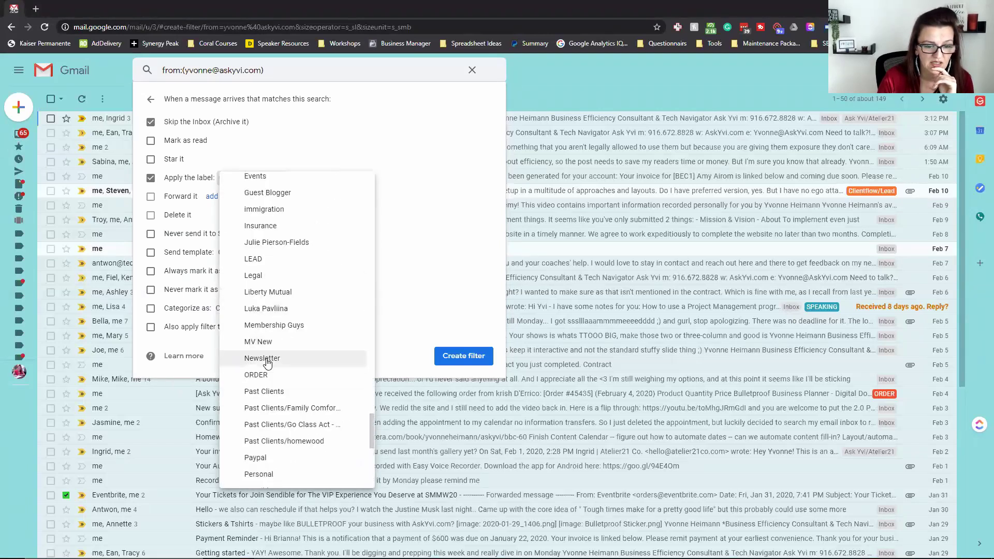
{"action": "left_click", "coordinate": [262, 358]}
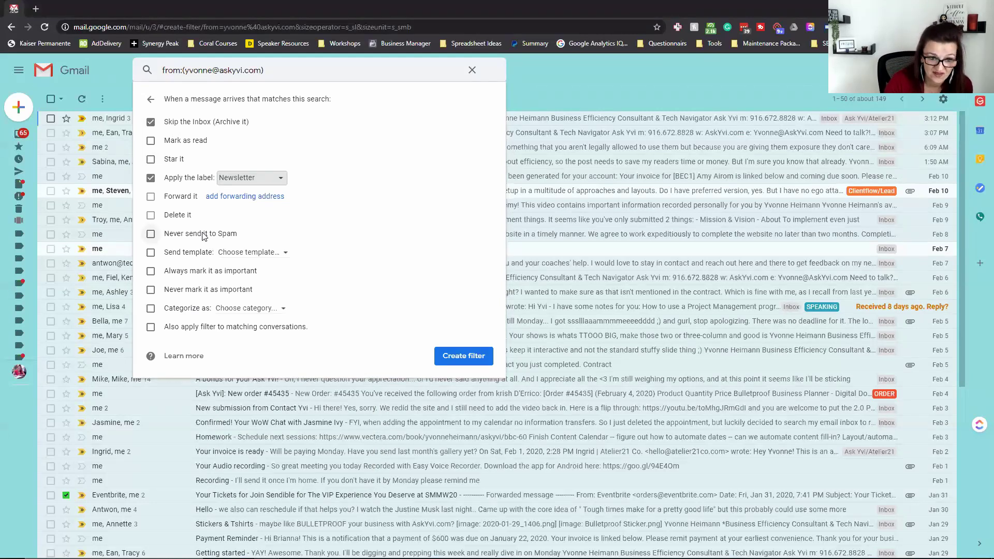
Step: Check the Send template options, untick Skip the Inbox, and close the filter form
{"action": "left_click", "coordinate": [251, 252]}
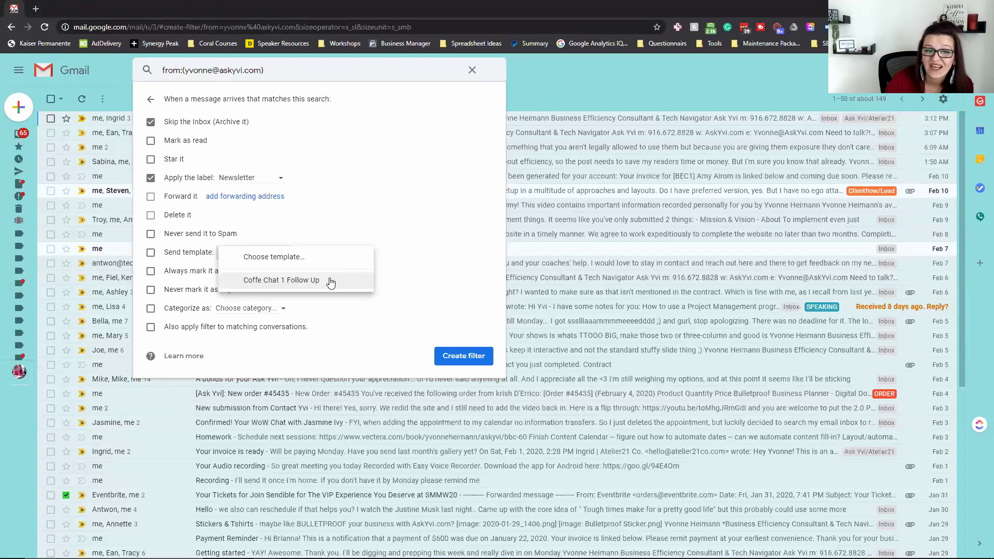
{"action": "left_click", "coordinate": [341, 208]}
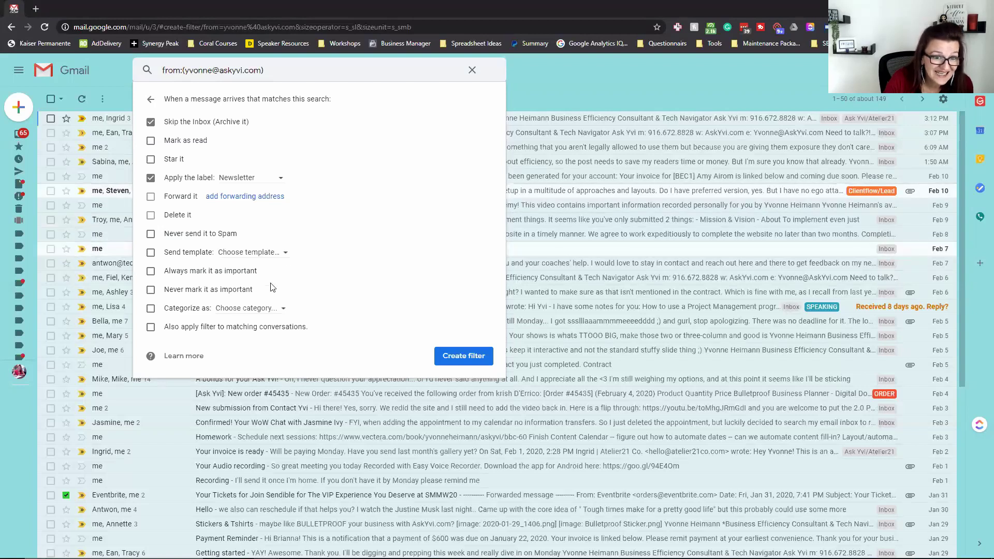
{"action": "left_click", "coordinate": [151, 122]}
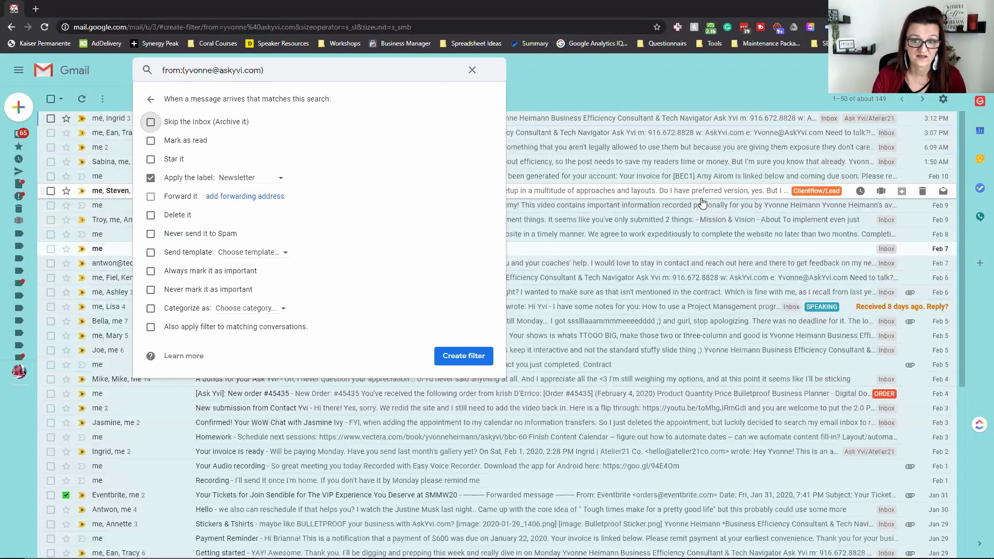
{"action": "left_click", "coordinate": [627, 81]}
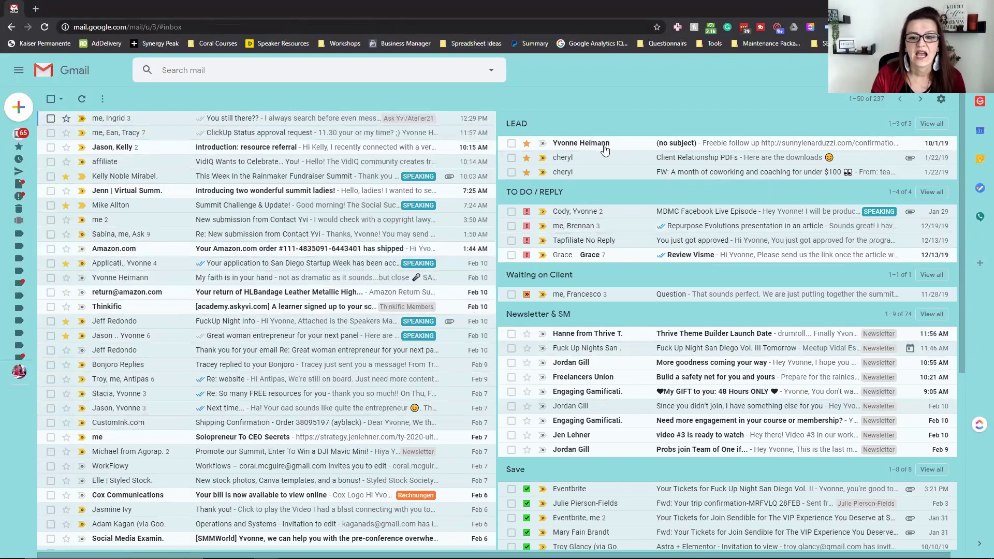
{"action": "scroll", "coordinate": [607, 148], "scroll_direction": "down", "scroll_amount": 6}
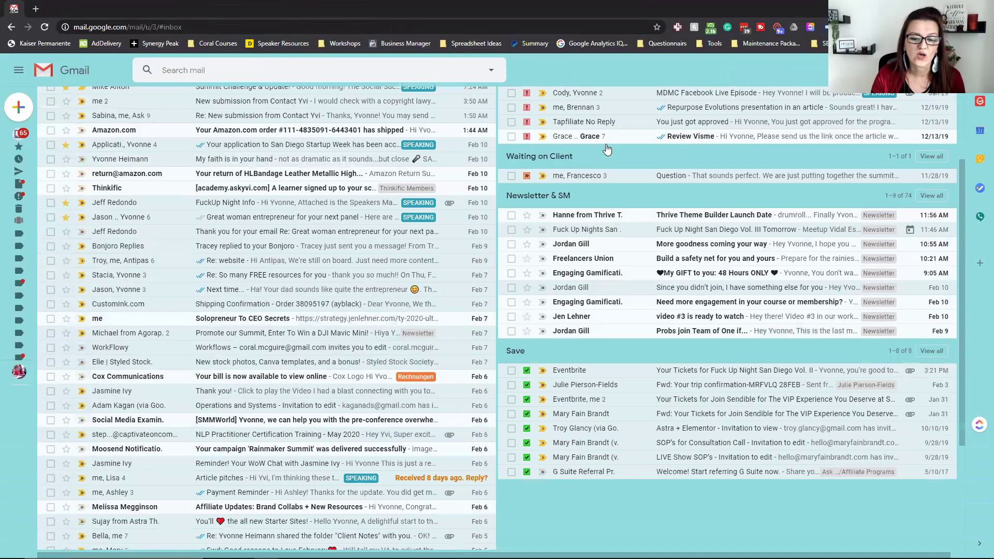